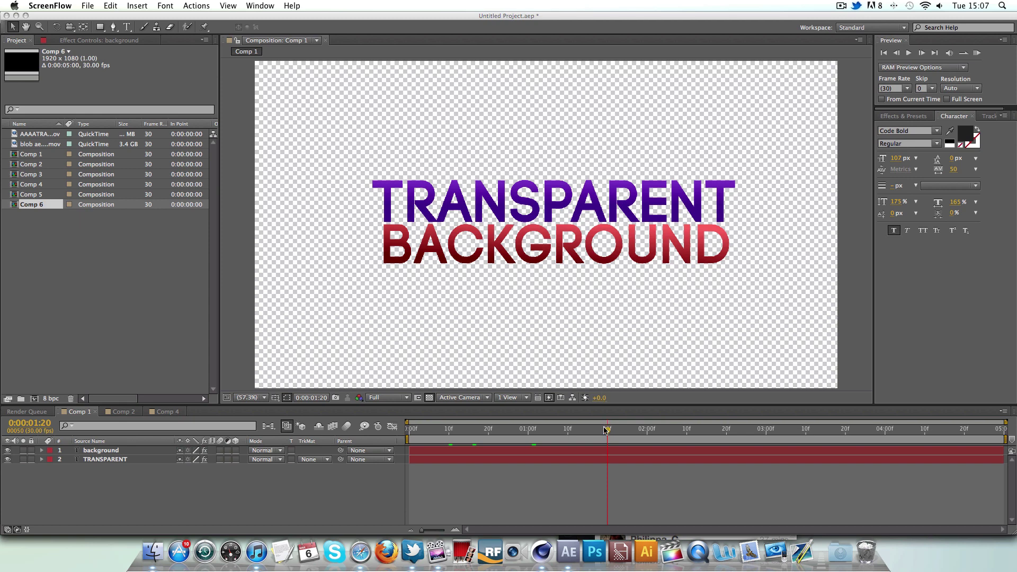
Scrub through the Comp 1 text animation, then switch to Comp 2 and return to its start
left_click(593, 432)
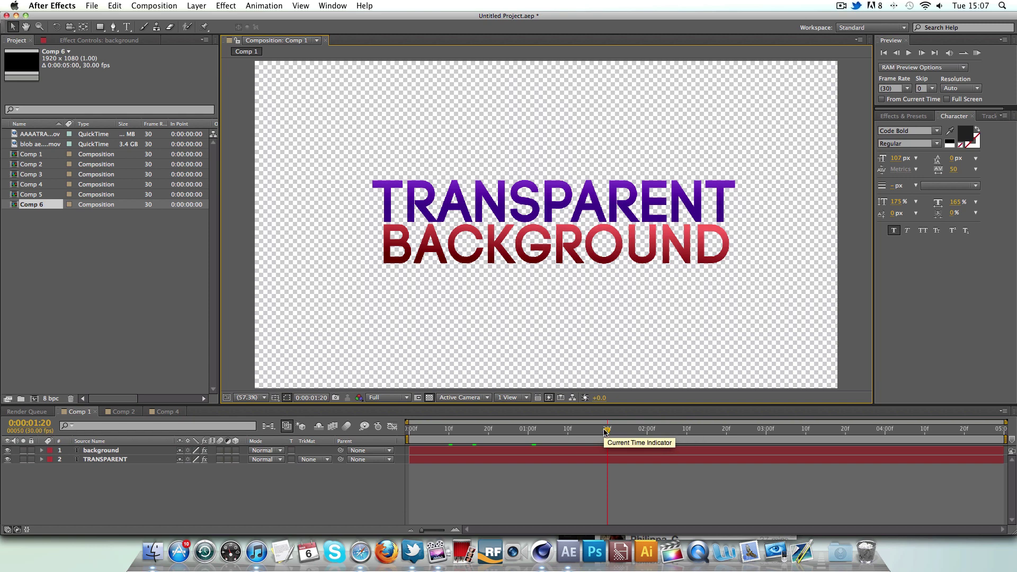
mouse_move(606, 431)
left_mouse_down()
mouse_move(409, 433)
mouse_move(591, 433)
left_mouse_up()
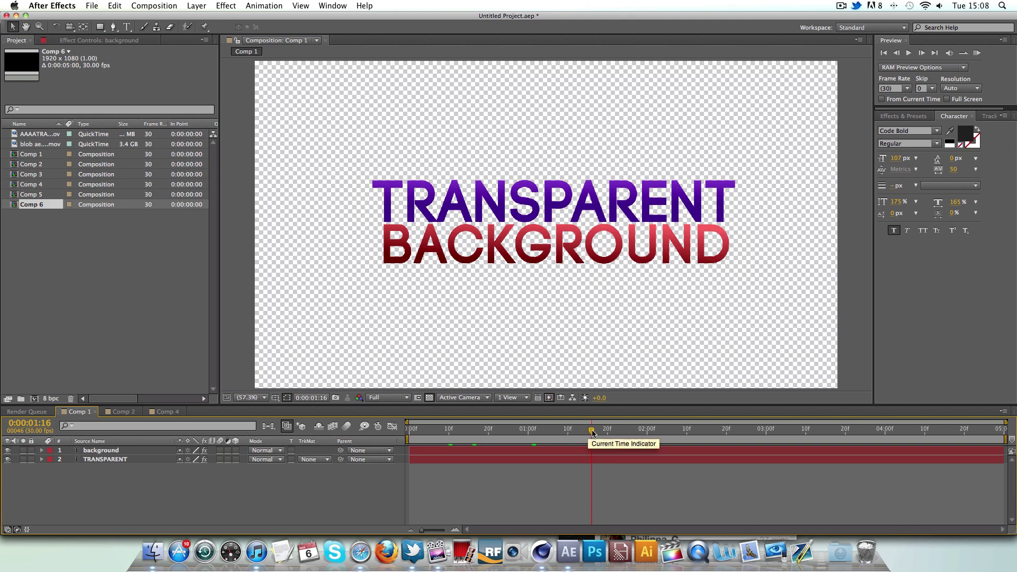
left_click_drag(592, 430, 565, 438)
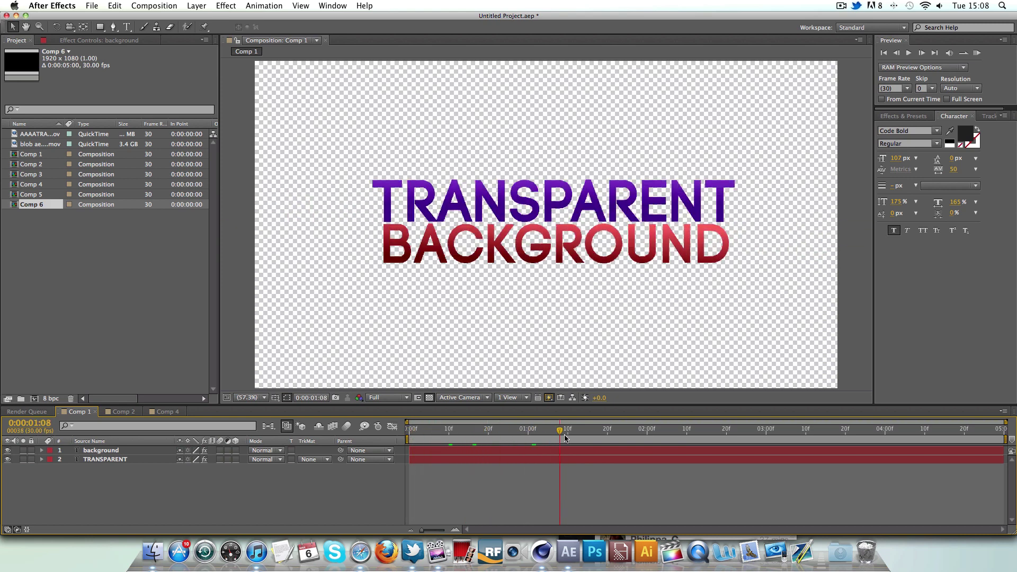
left_click(123, 411)
left_click_drag(536, 435, 667, 431)
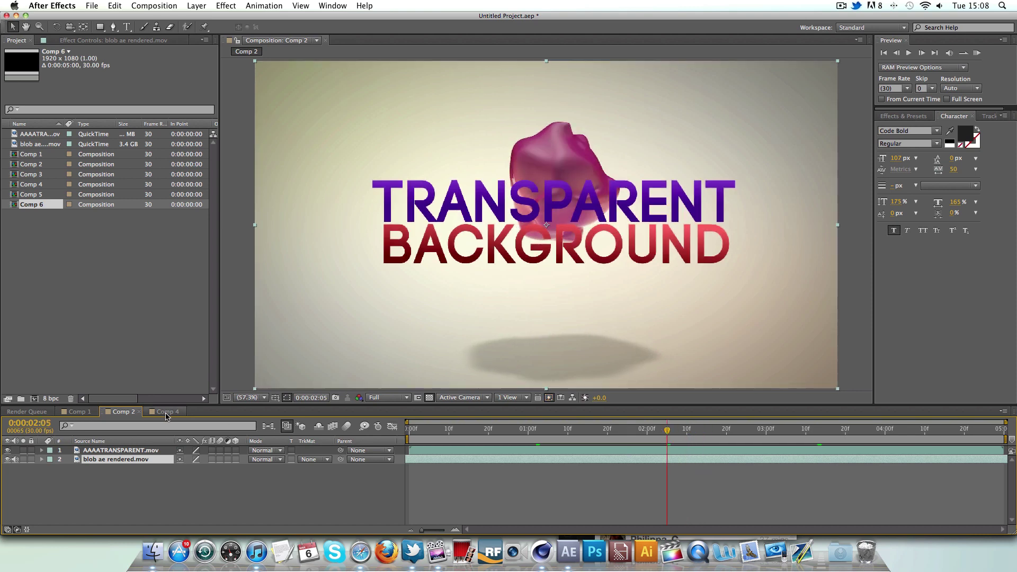
Create Comp 7 at 1920x1080, 30 fps, 5 seconds from Composition > New Composition
left_click(153, 5)
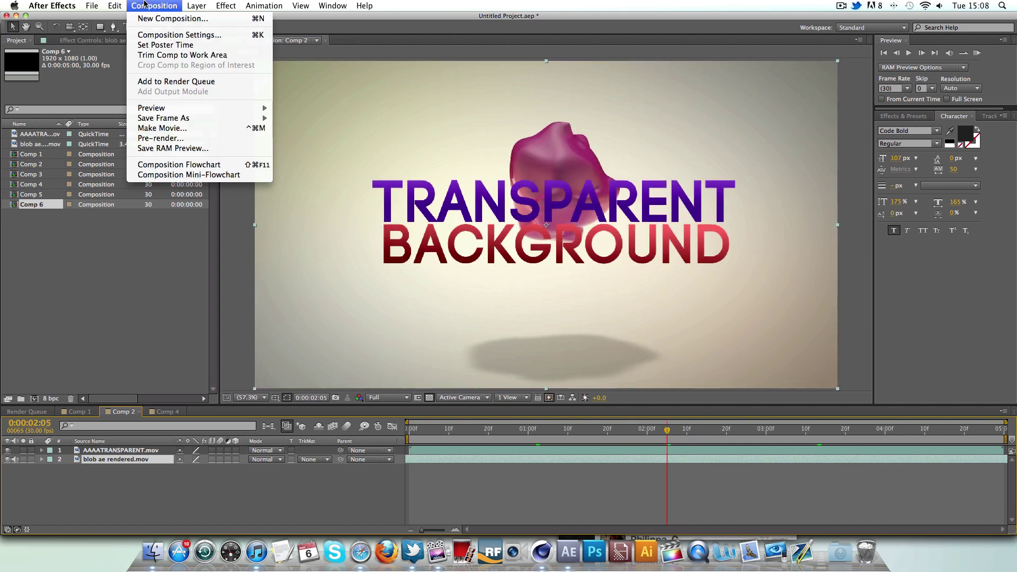
left_click(156, 21)
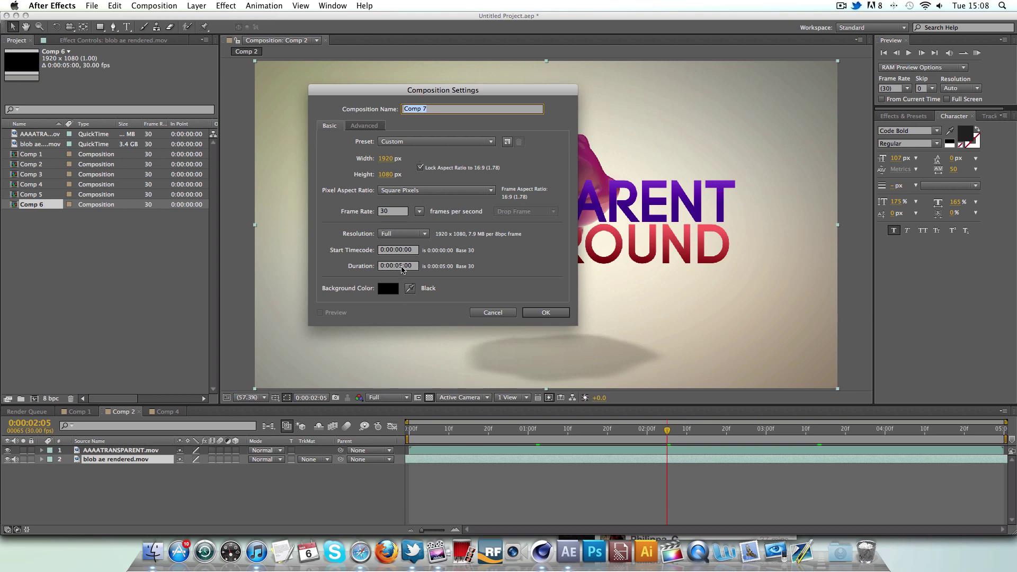
left_click(544, 313)
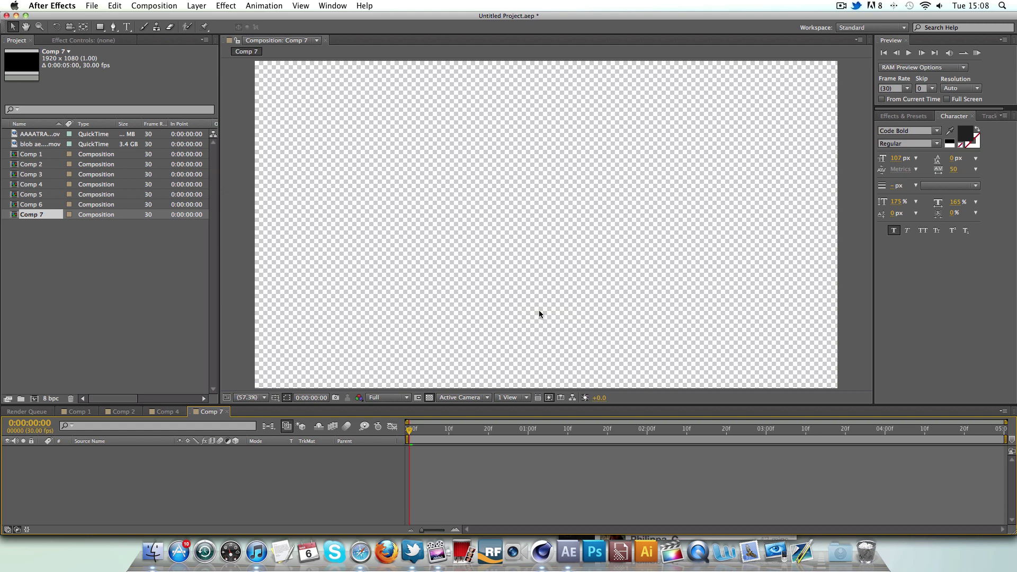
Toggle the transparency grid off and on, leaving the checkerboard background showing
left_click(429, 398)
left_click(429, 398)
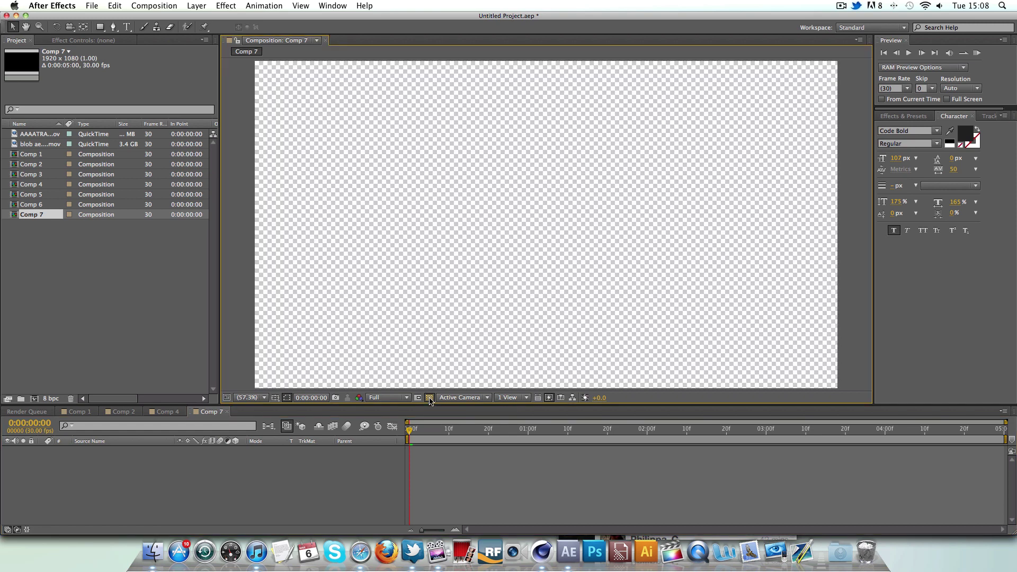
left_click(430, 398)
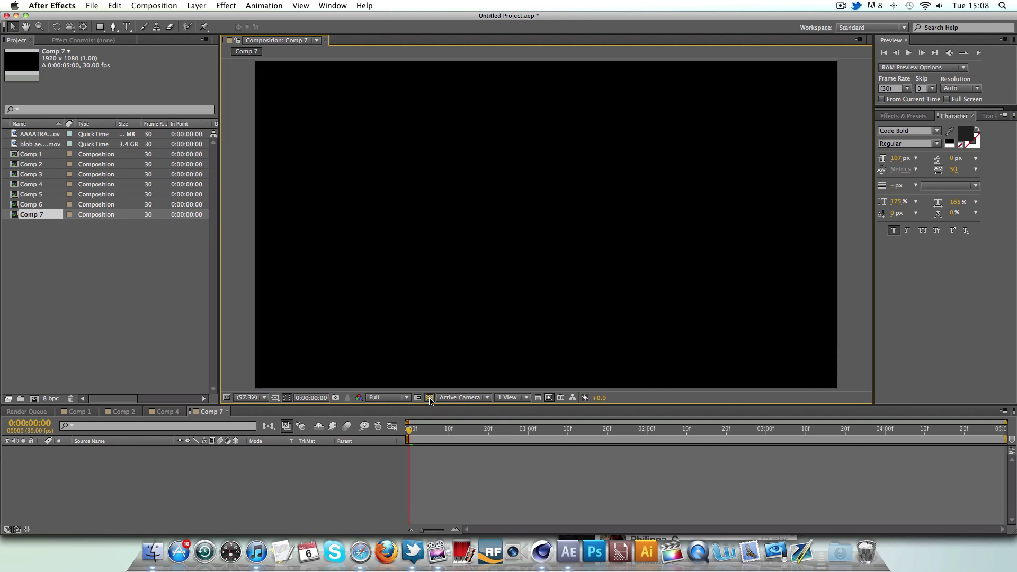
left_click(429, 398)
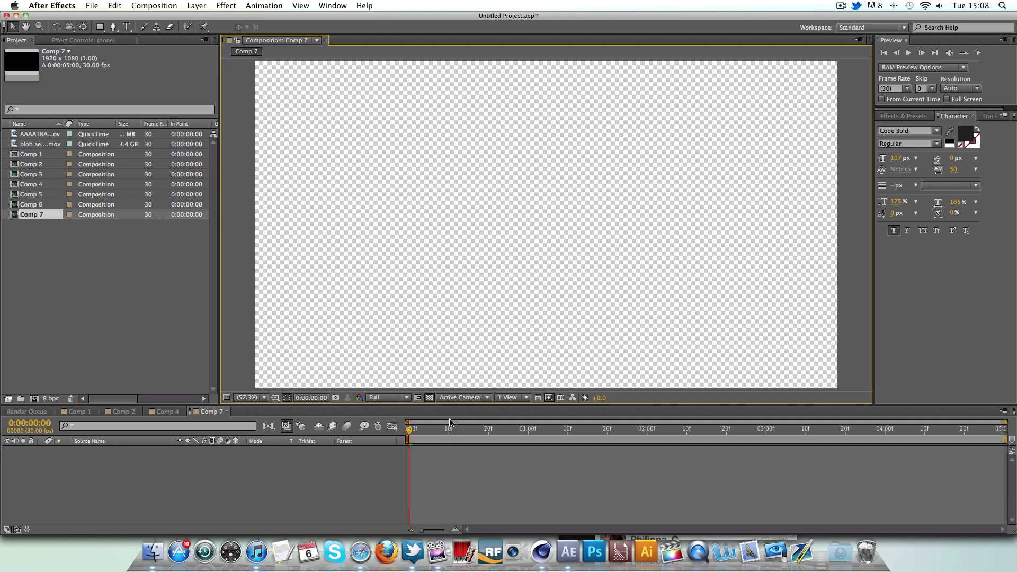
Add a CHROME text layer in black bold type and centre it in the frame
right_click(254, 501)
mouse_move(301, 434)
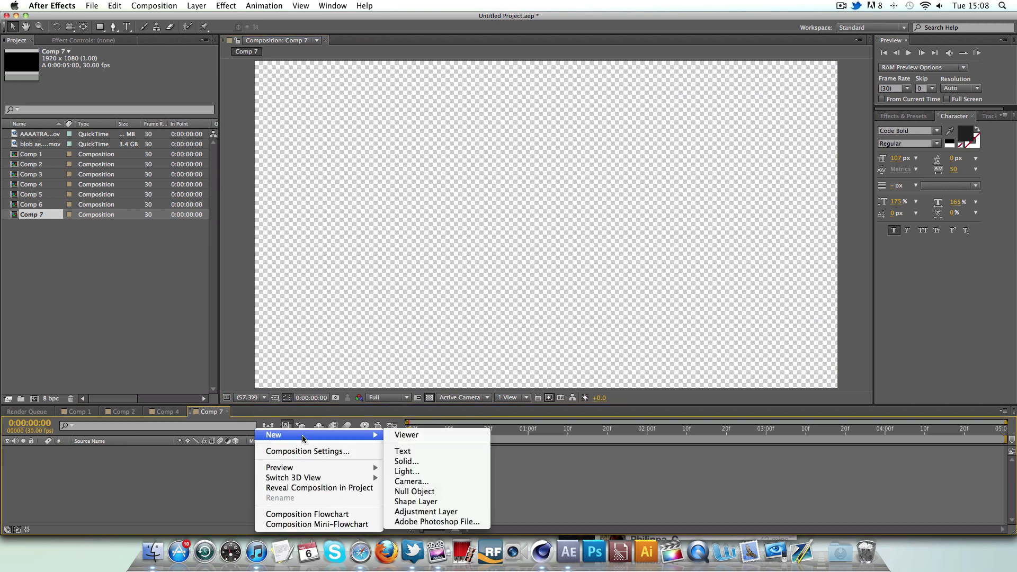
left_click(432, 452)
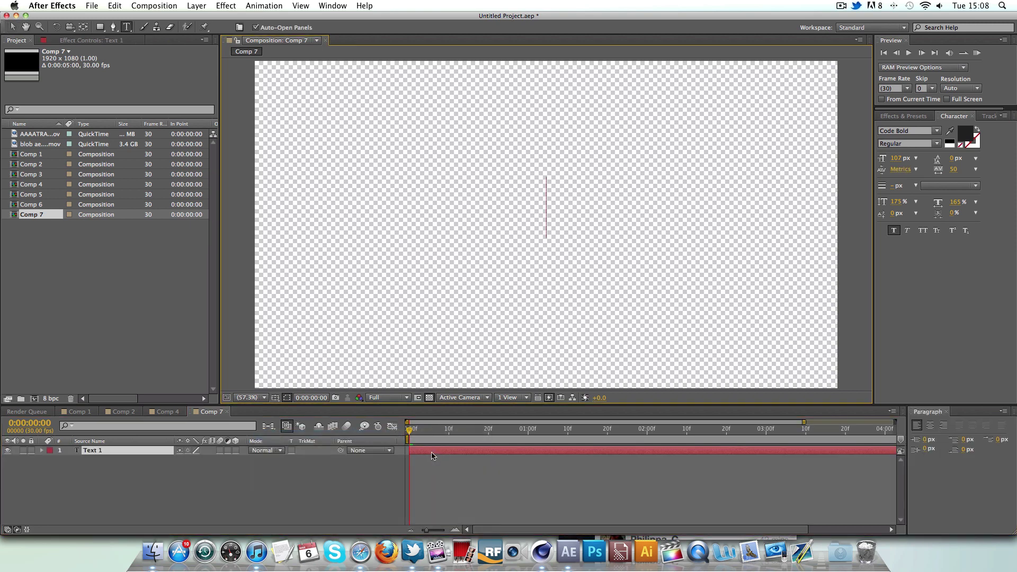
type("CHROME")
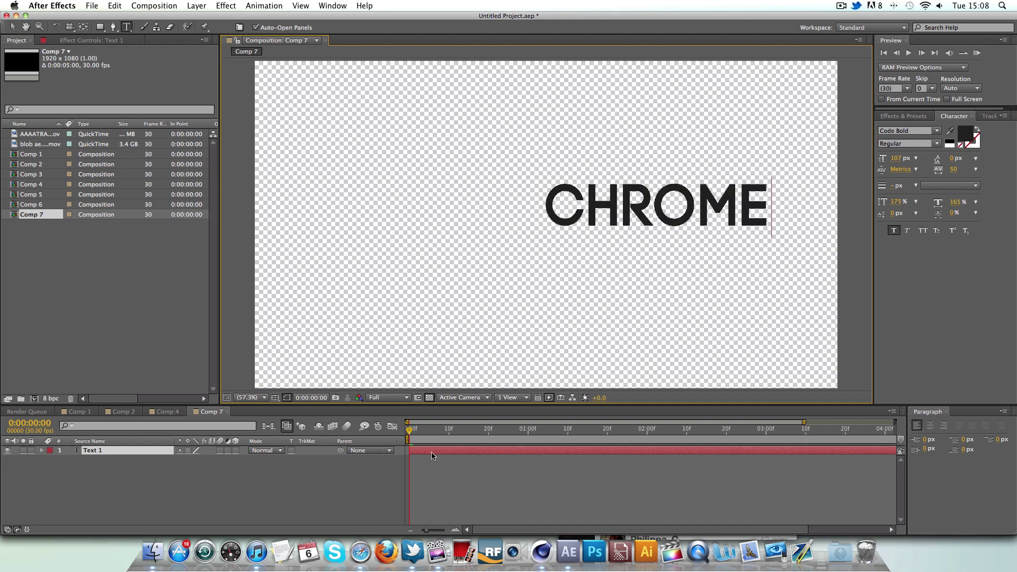
left_click(12, 28)
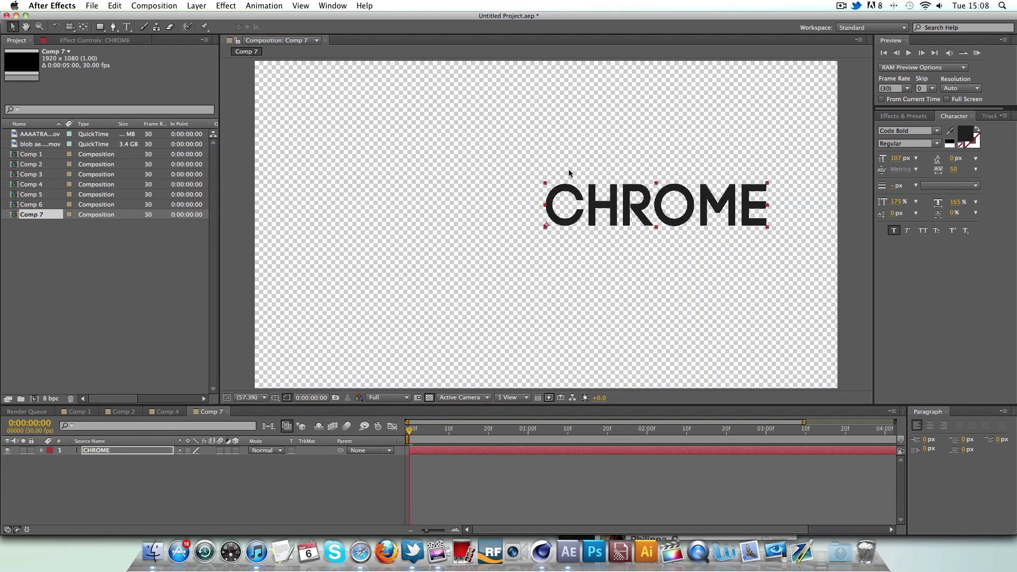
left_click_drag(585, 203, 482, 216)
left_click(309, 297)
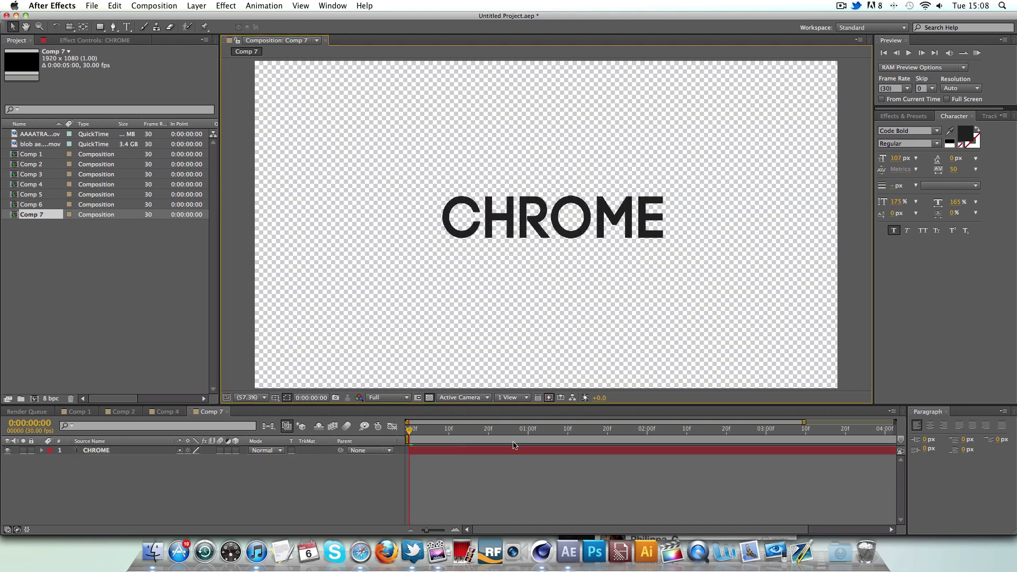
left_click_drag(409, 430, 469, 432)
key("Home")
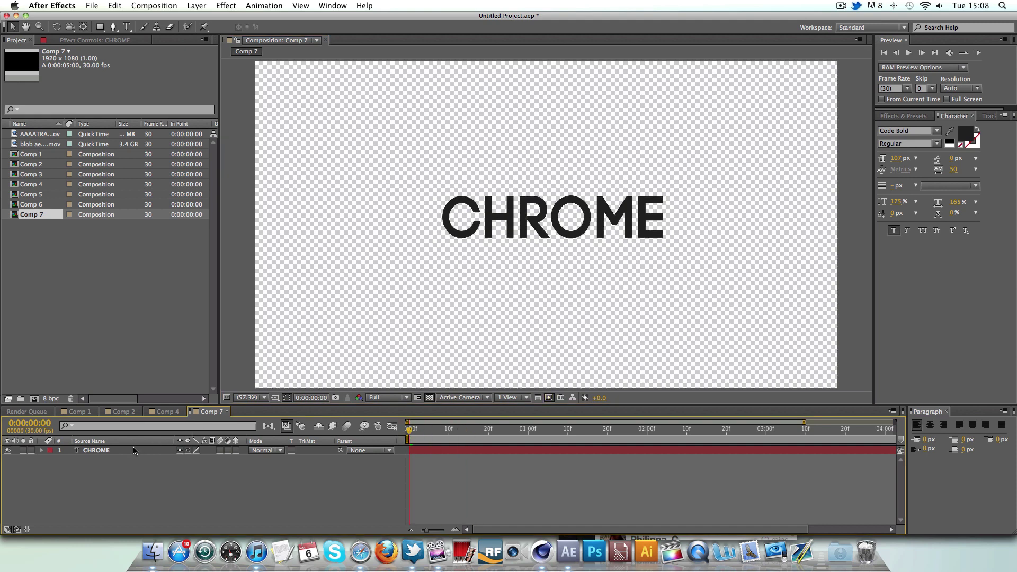
Keyframe CHROME's Position in place at 1:20 and above the frame at 0:00
left_click(40, 451)
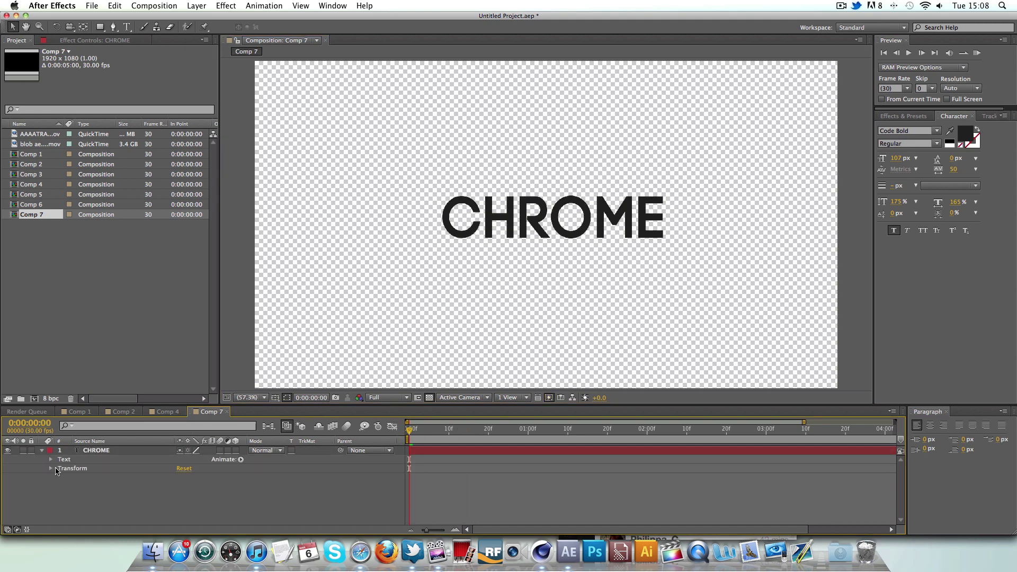
left_click(50, 468)
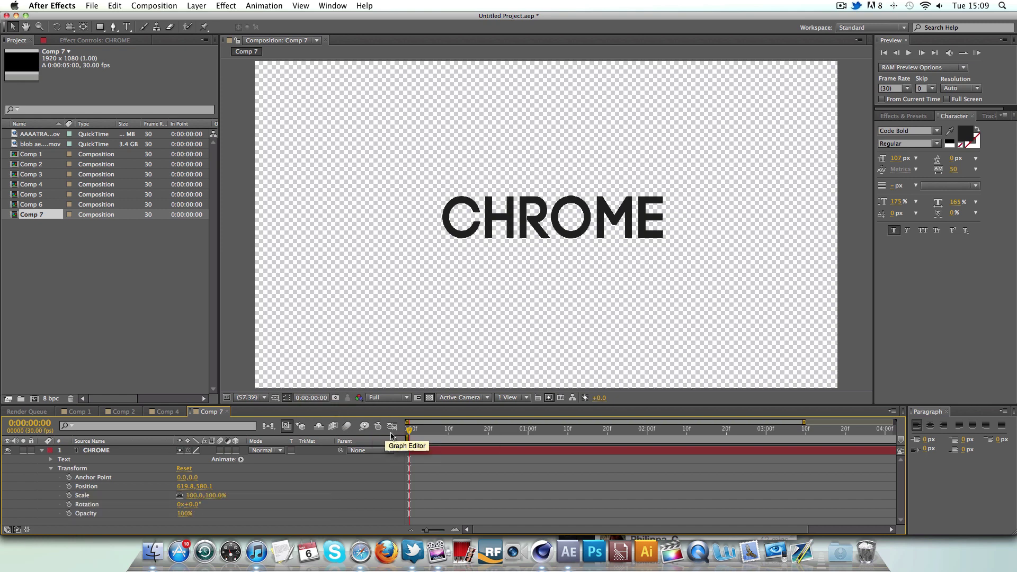
key("space")
left_click(607, 430)
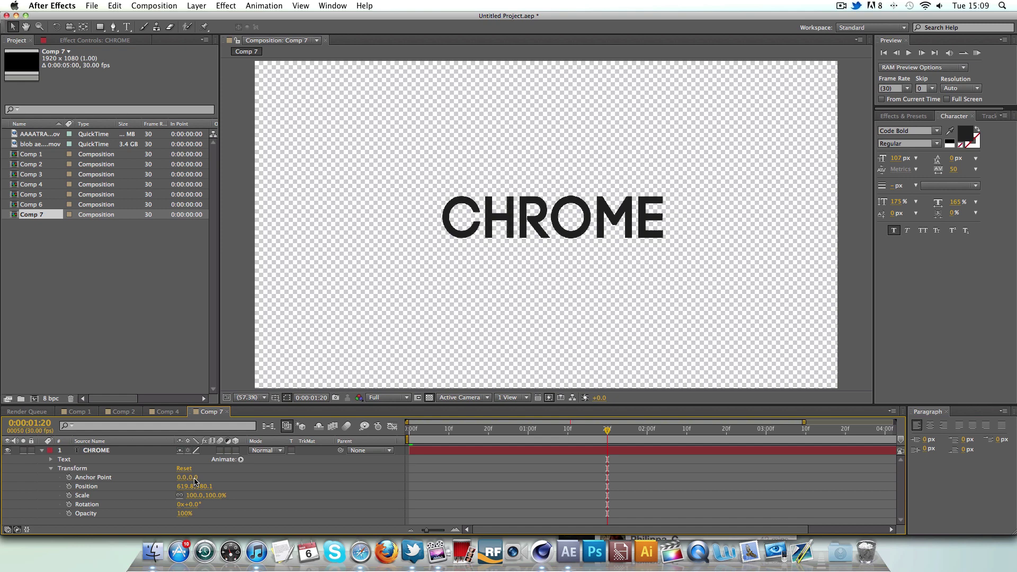
left_click(69, 486)
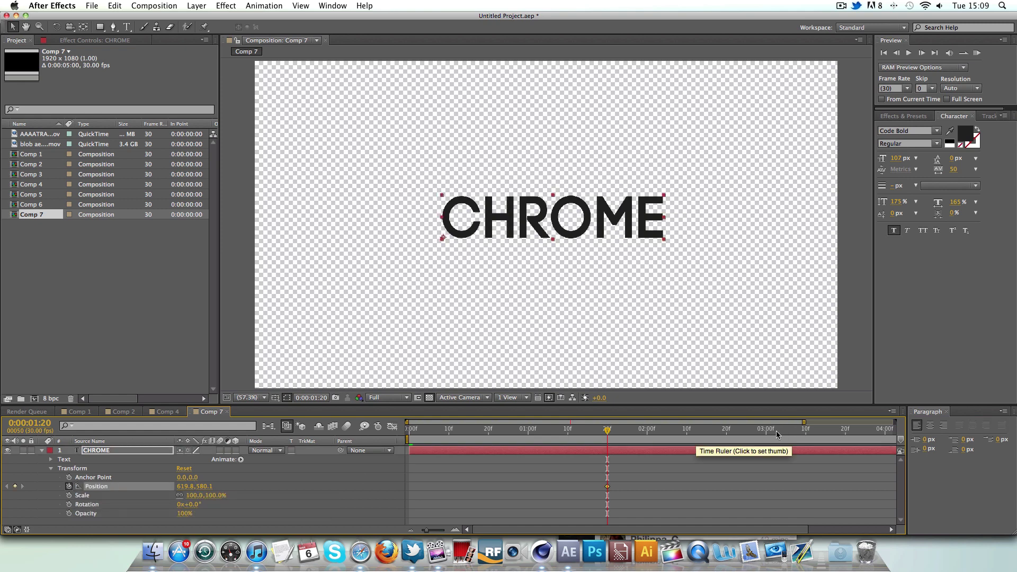
key("Home")
left_click_drag(541, 207, 532, 36)
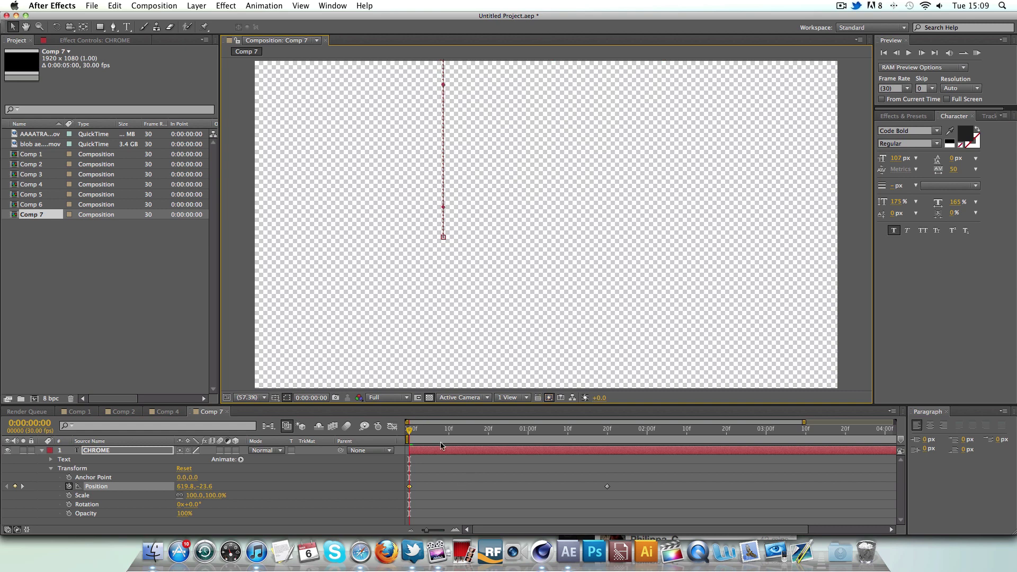
left_click_drag(414, 431, 726, 430)
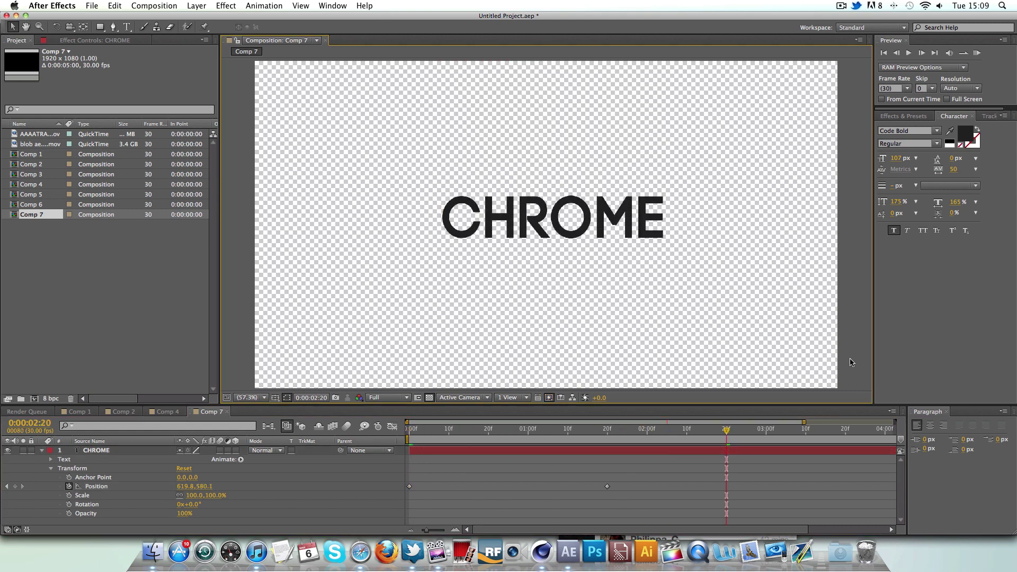
left_click(823, 368)
Add Comp 7 to the Render Queue and delete the finished Comp 1 item
left_click(156, 6)
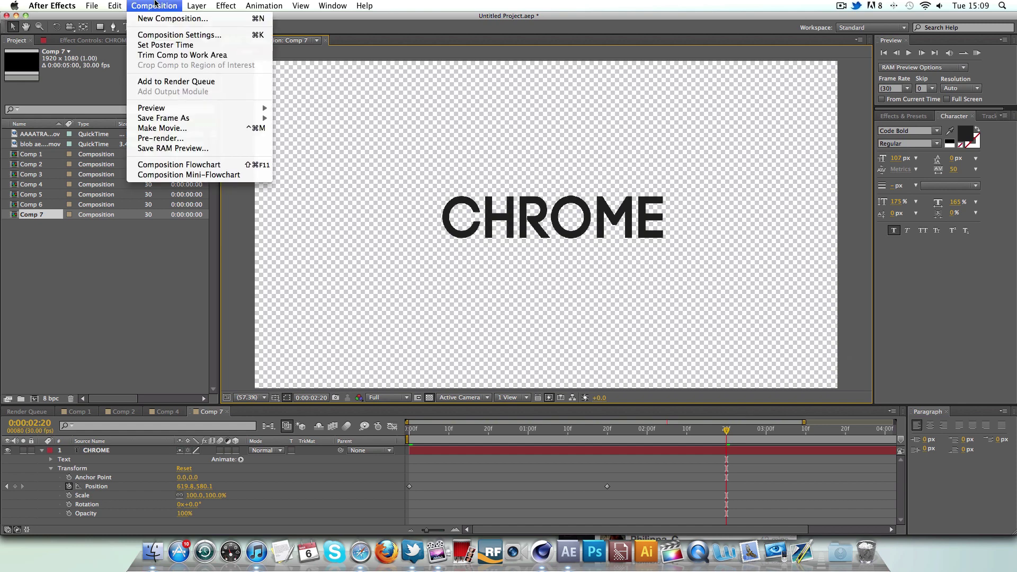
left_click(157, 83)
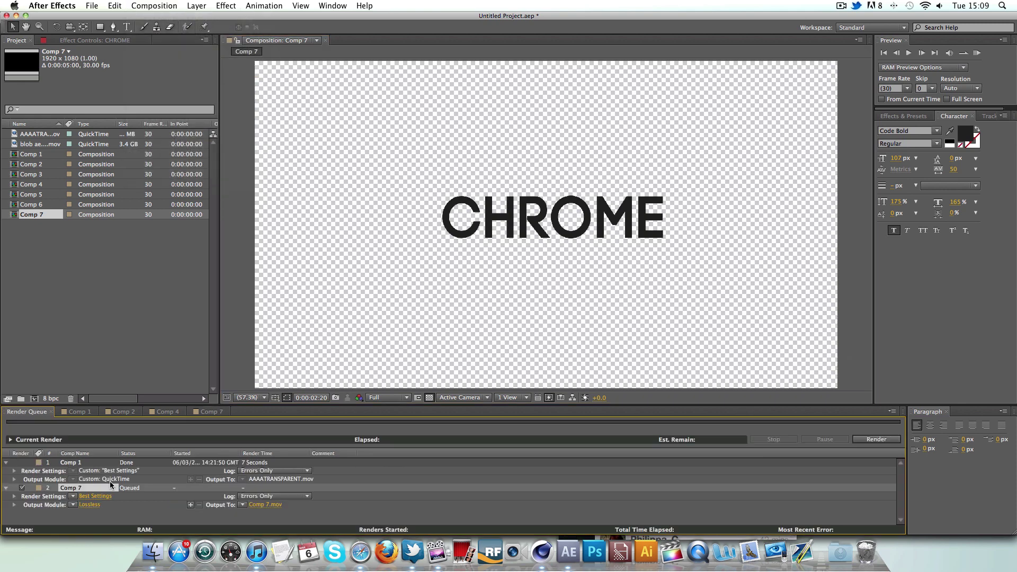
left_click(77, 465)
key("Delete")
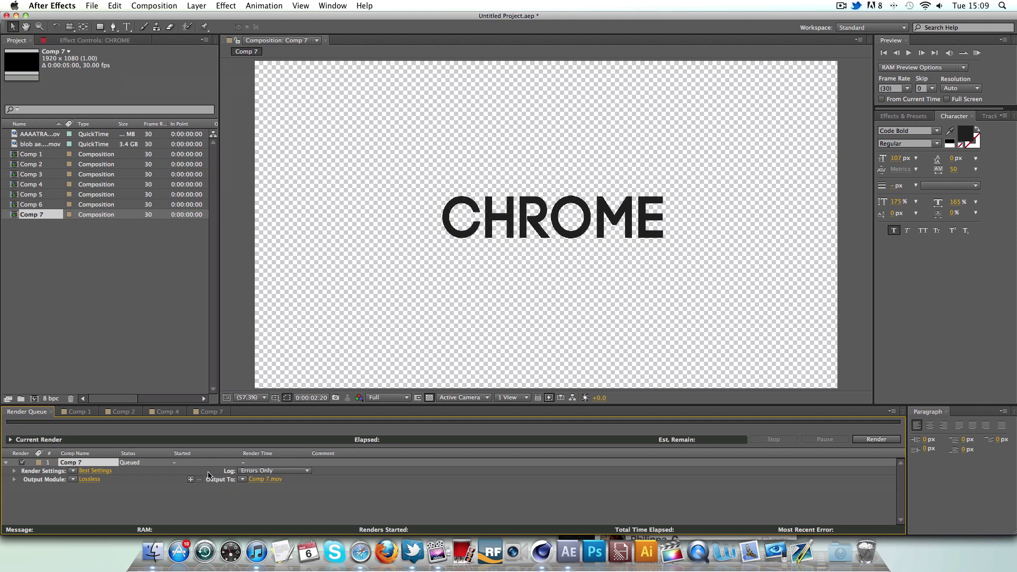
Open Comp 7's Best Settings render settings and keep Quality at Best
left_click(84, 471)
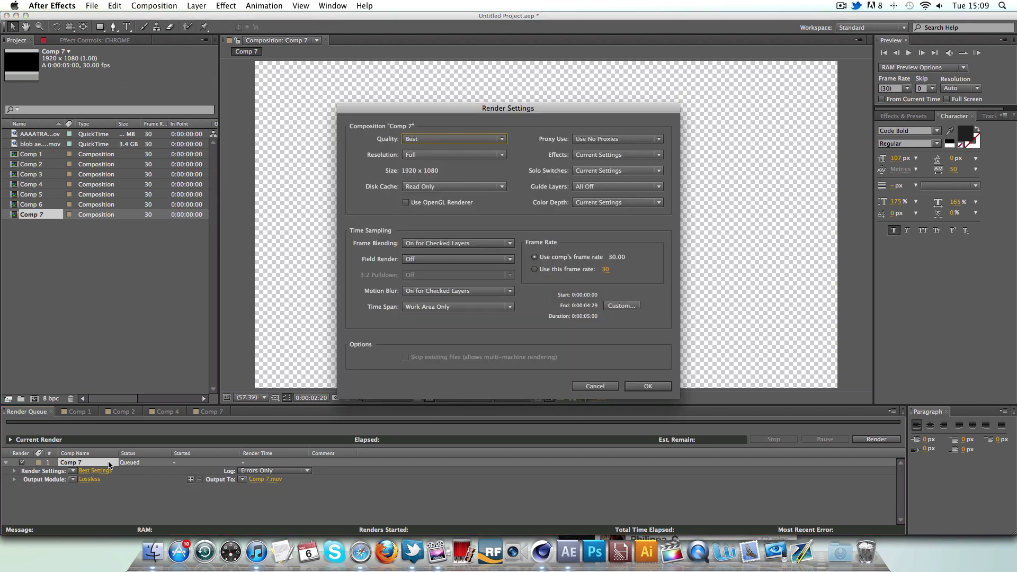
left_click(477, 139)
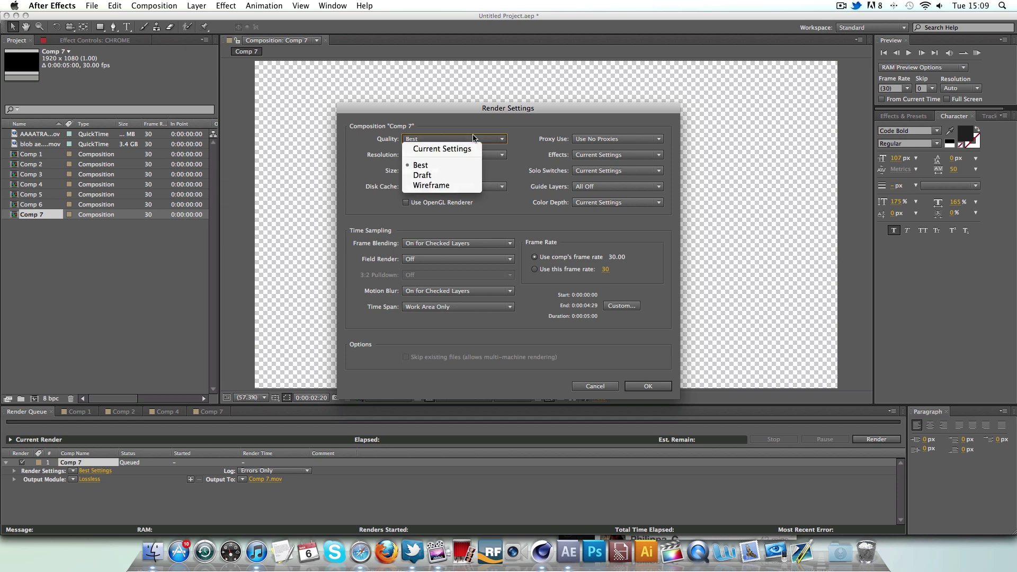
left_click(474, 141)
left_click(648, 386)
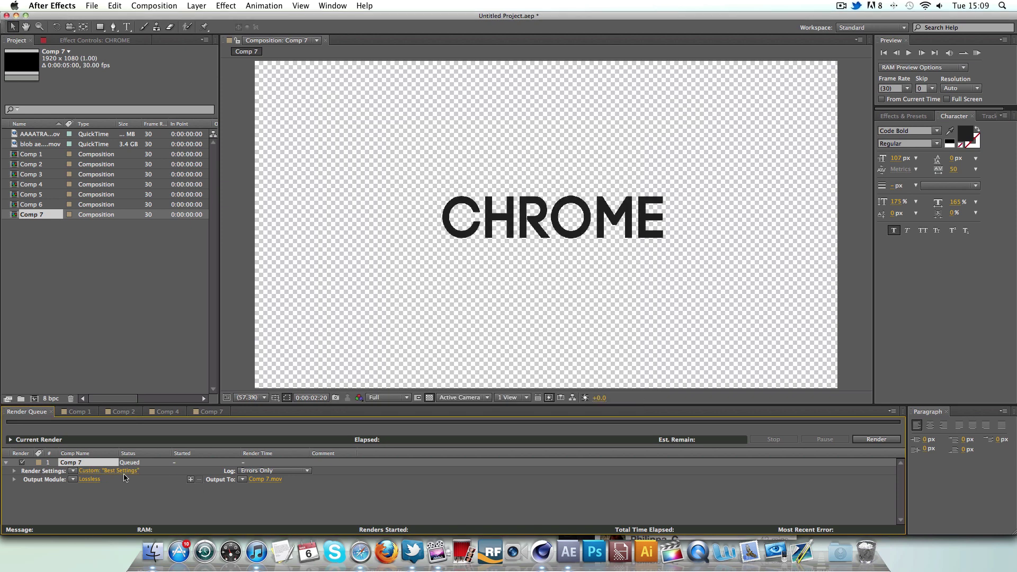
Set Comp 7's output module to QuickTime with RGB + Alpha channels
left_click(90, 480)
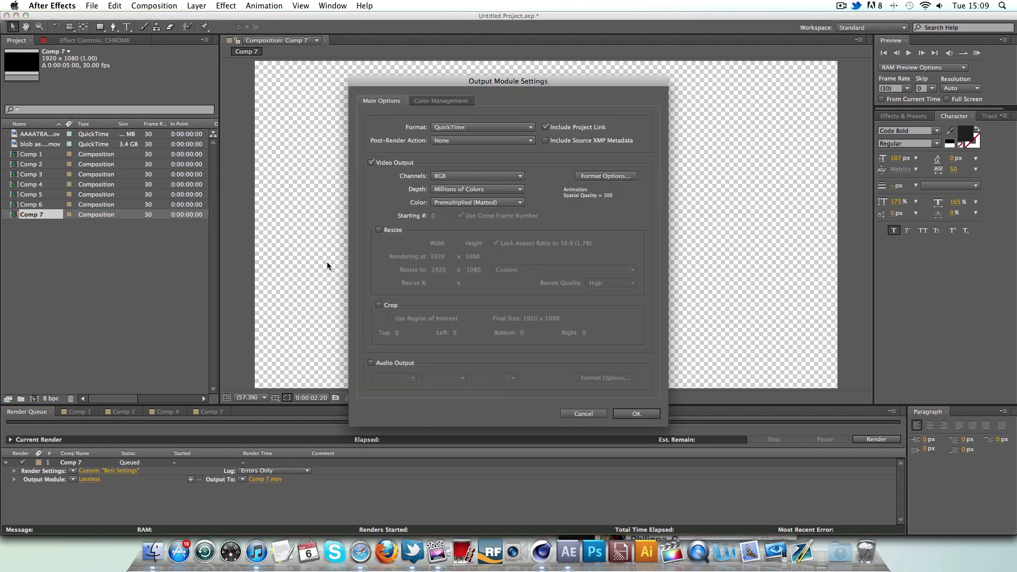
left_click(486, 129)
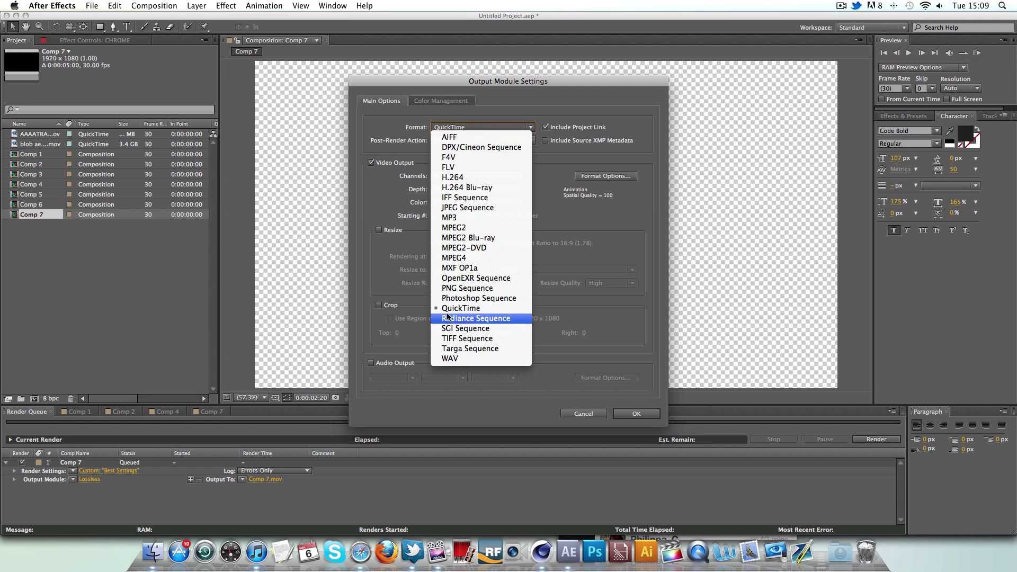
left_click(446, 310)
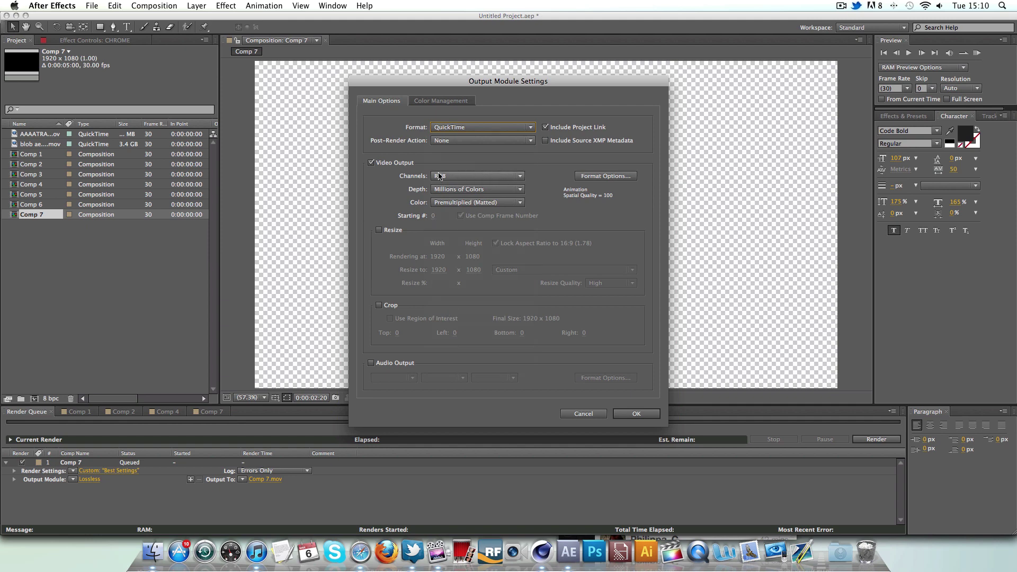
left_click(371, 163)
left_click(372, 163)
left_click(473, 177)
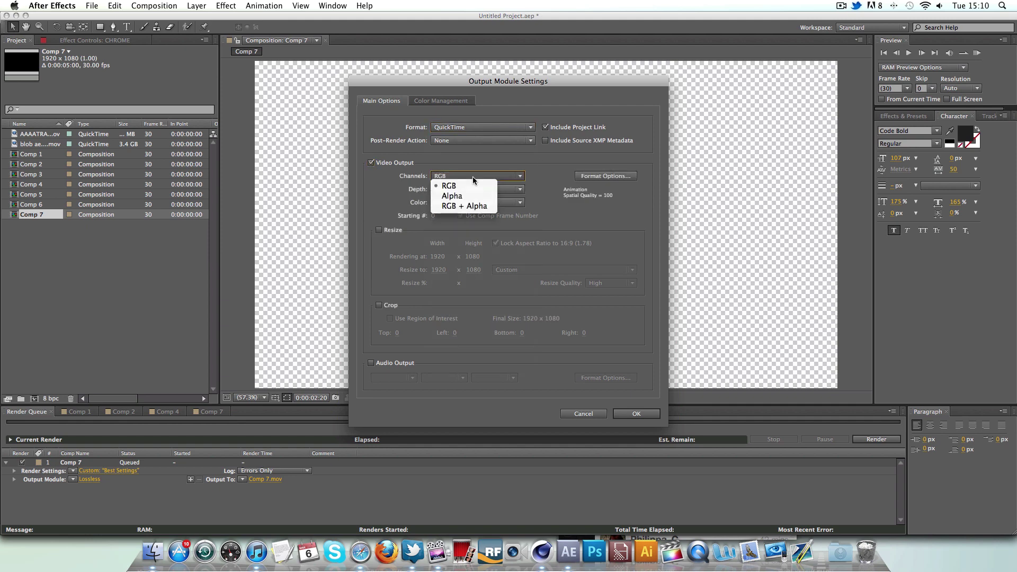
left_click(466, 207)
left_click(630, 415)
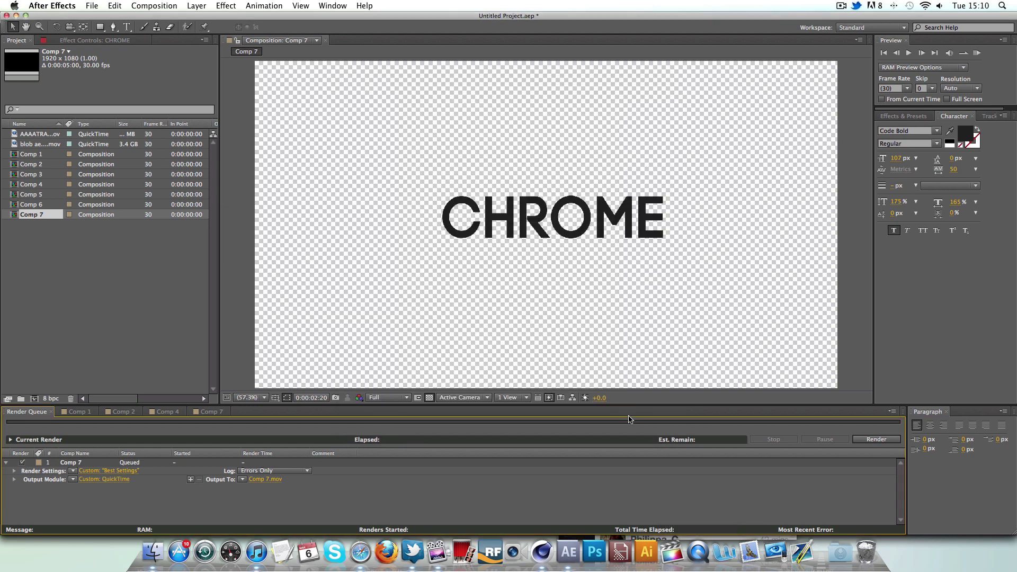
Name the output file BBBBBBBB.mov and render Comp 7
left_click(260, 480)
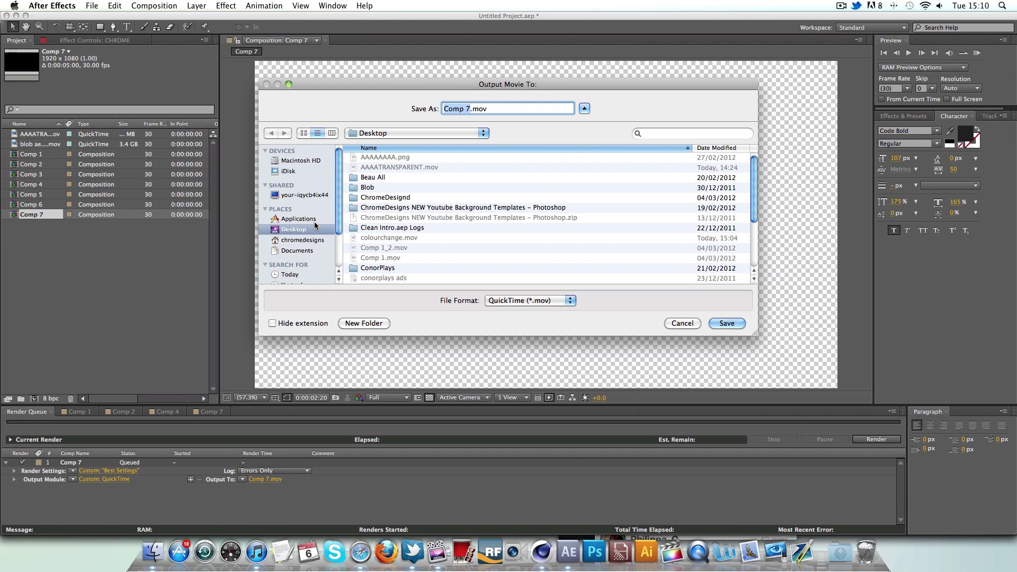
type("BBBBBBBB")
key("Return")
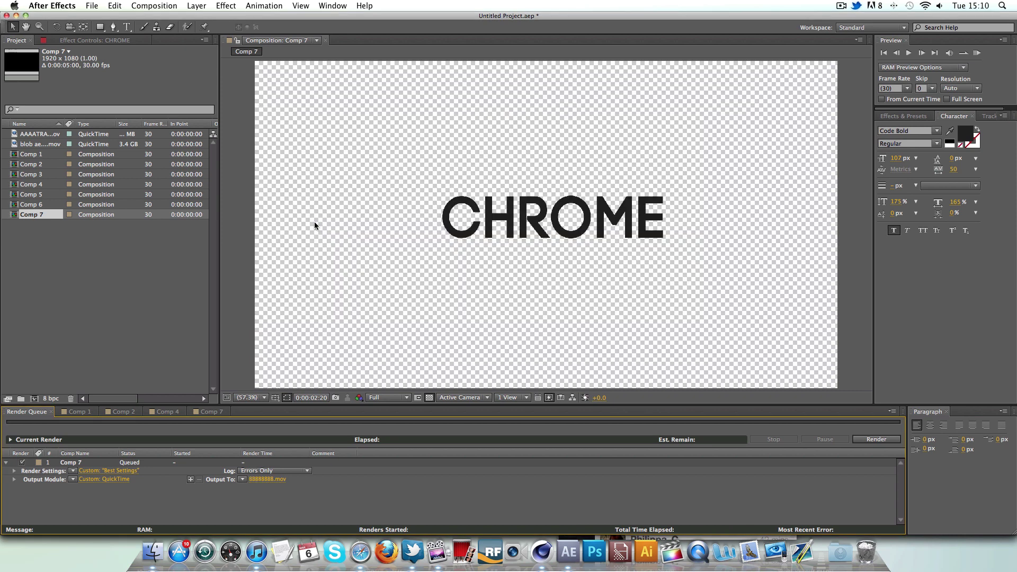
left_click(946, 411)
left_click(994, 441)
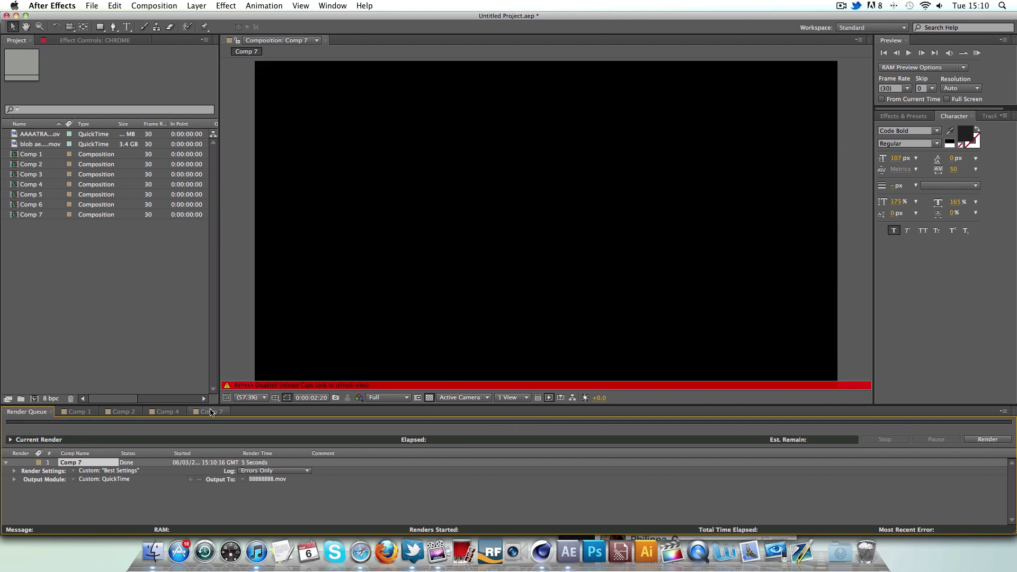
Switch to the Comp 2 timeline, close Comp 4, and delete AAAATRANSPARENT.mov from the project
left_click(206, 411)
left_click(167, 411)
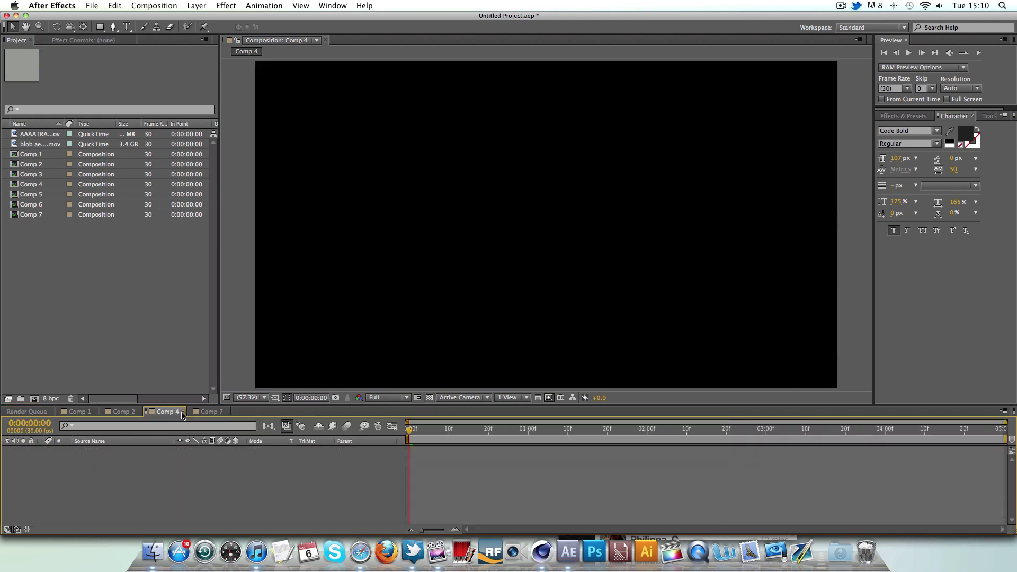
left_click(183, 411)
left_click(112, 411)
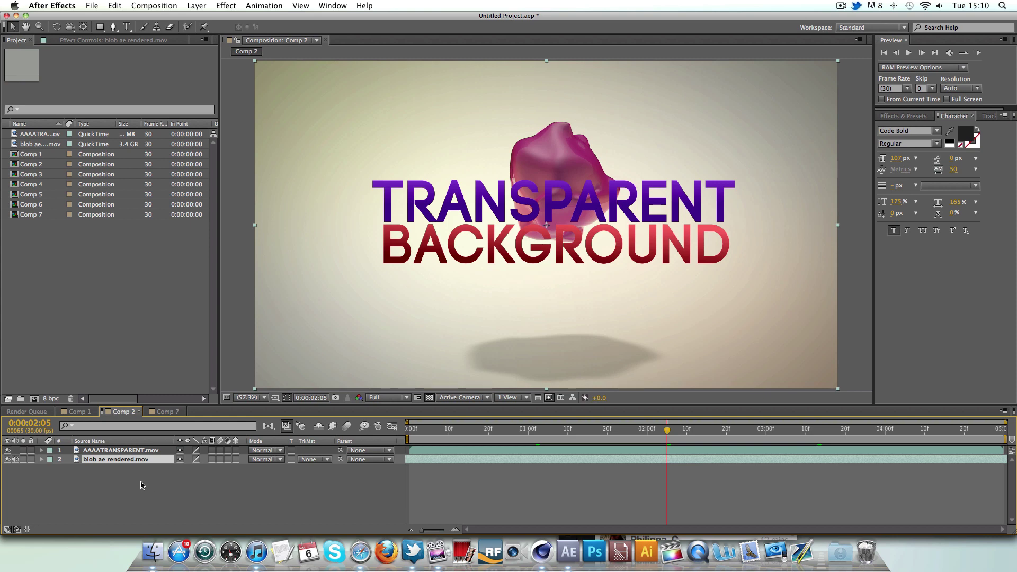
left_click(128, 451)
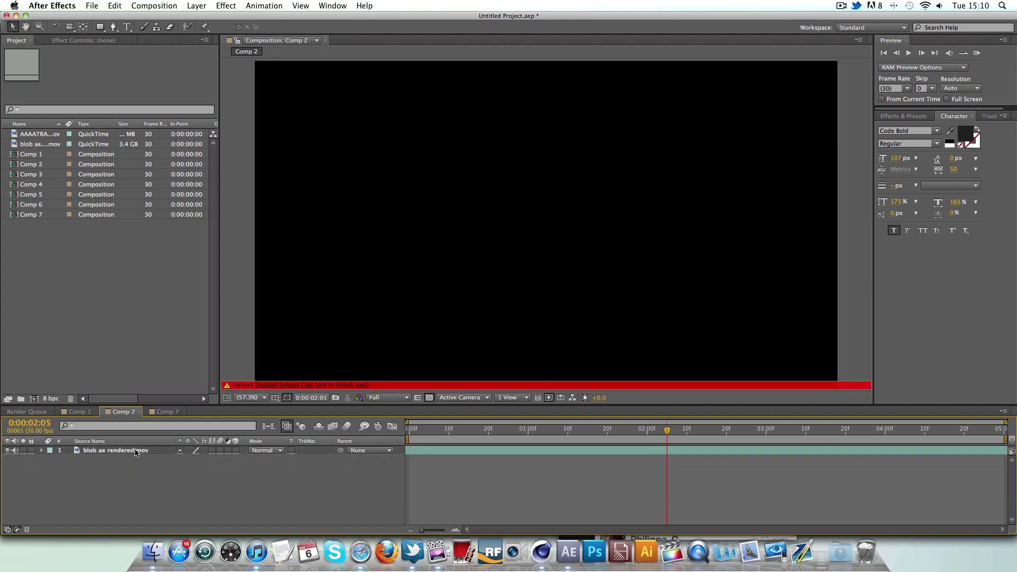
key("Caps_Lock")
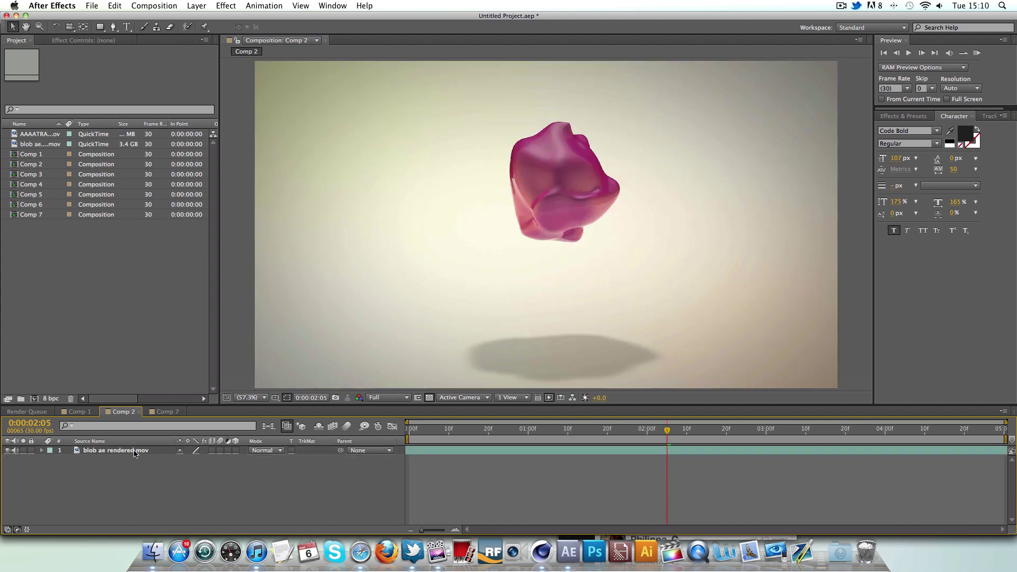
left_click(49, 134)
key("Delete")
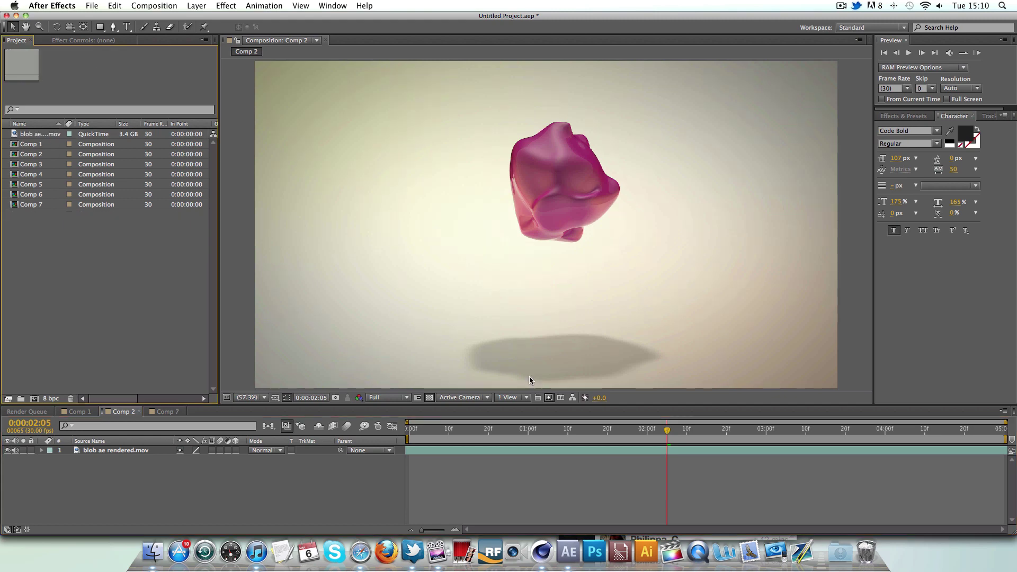
left_click_drag(667, 430, 427, 429)
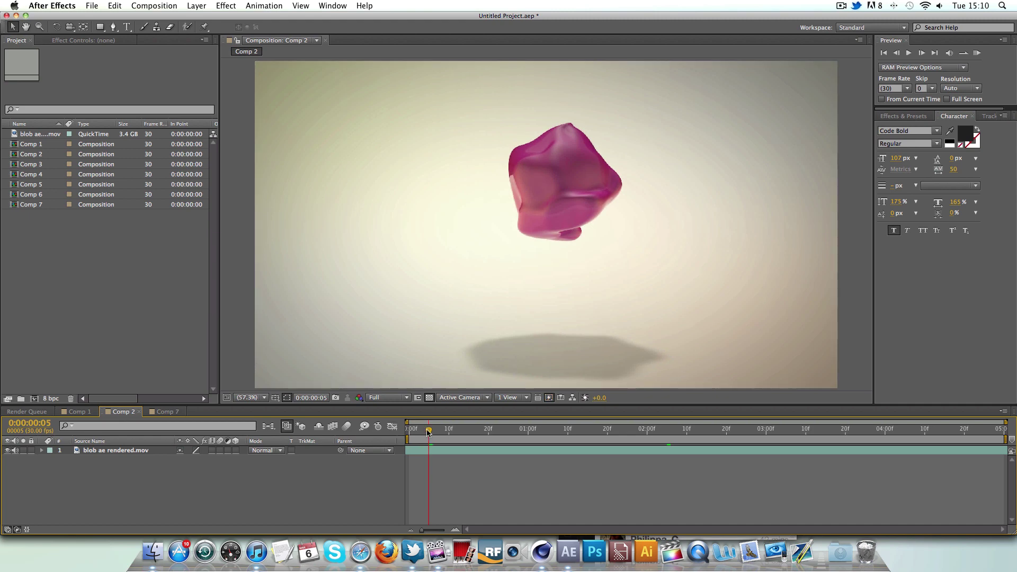
Import BBBBBBBB.mov from the Desktop and drag it into Comp 2 above the blob
left_click(91, 5)
mouse_move(130, 144)
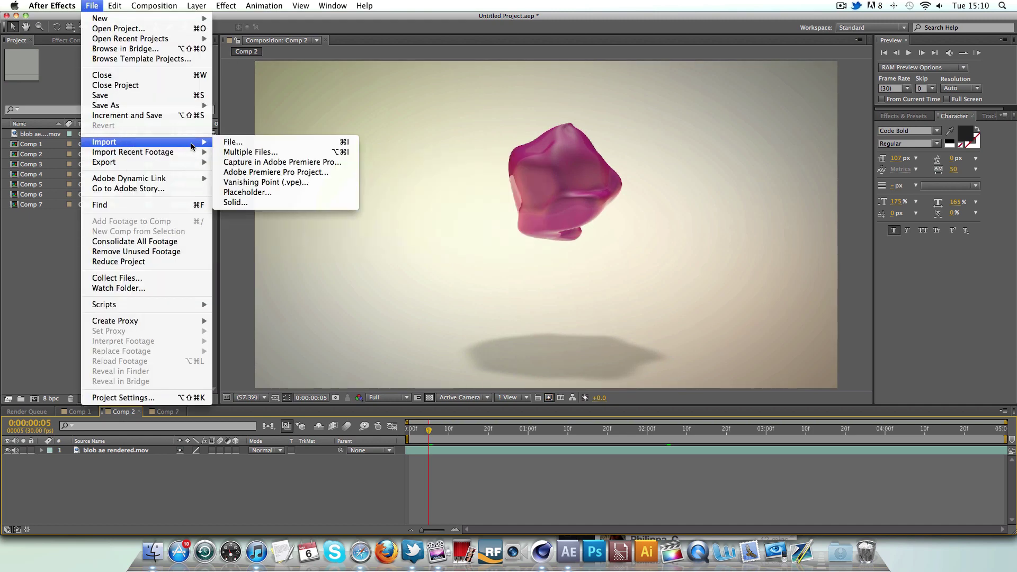
left_click(234, 143)
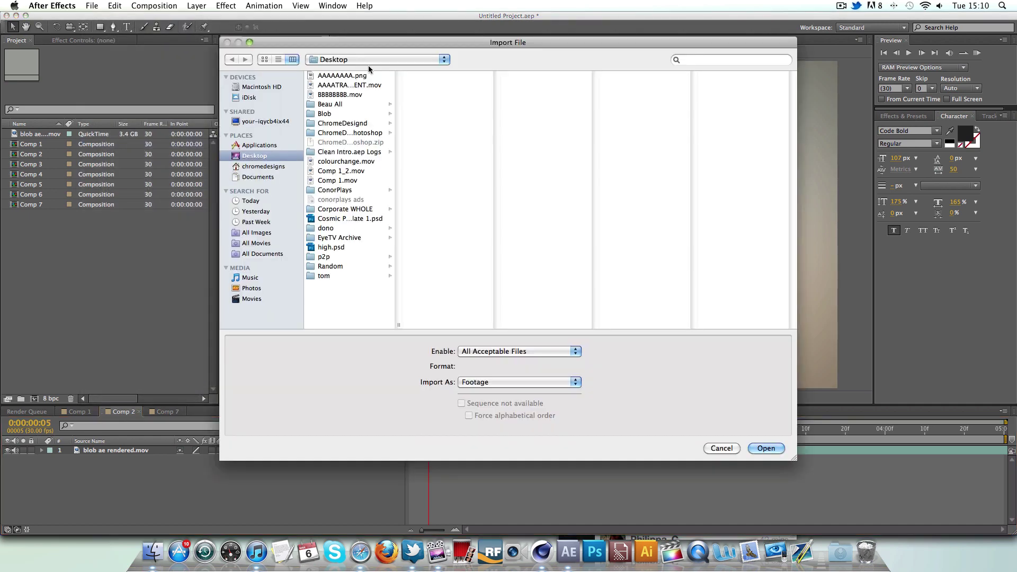
left_click(342, 94)
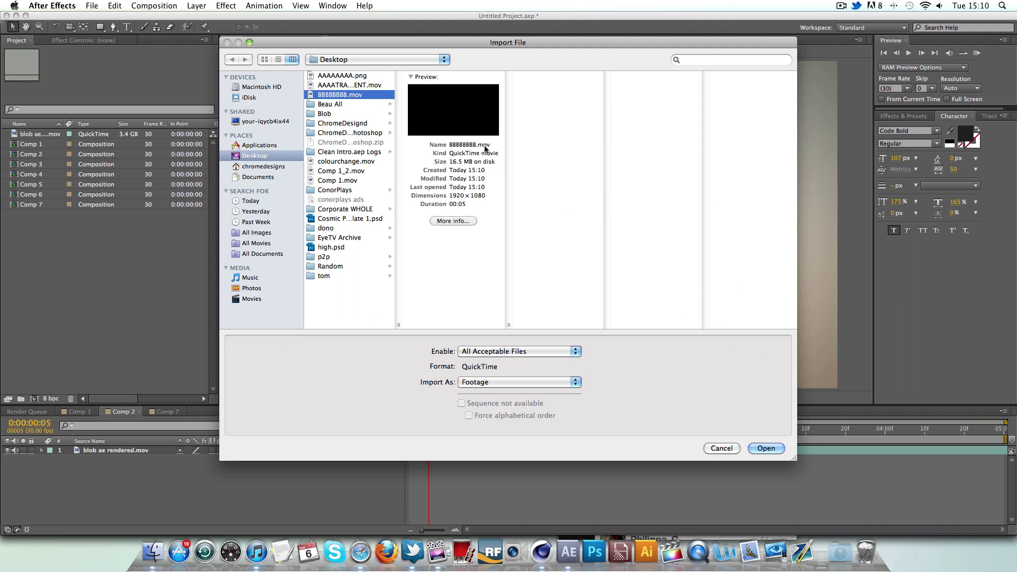
left_click(766, 448)
left_click_drag(41, 133, 101, 445)
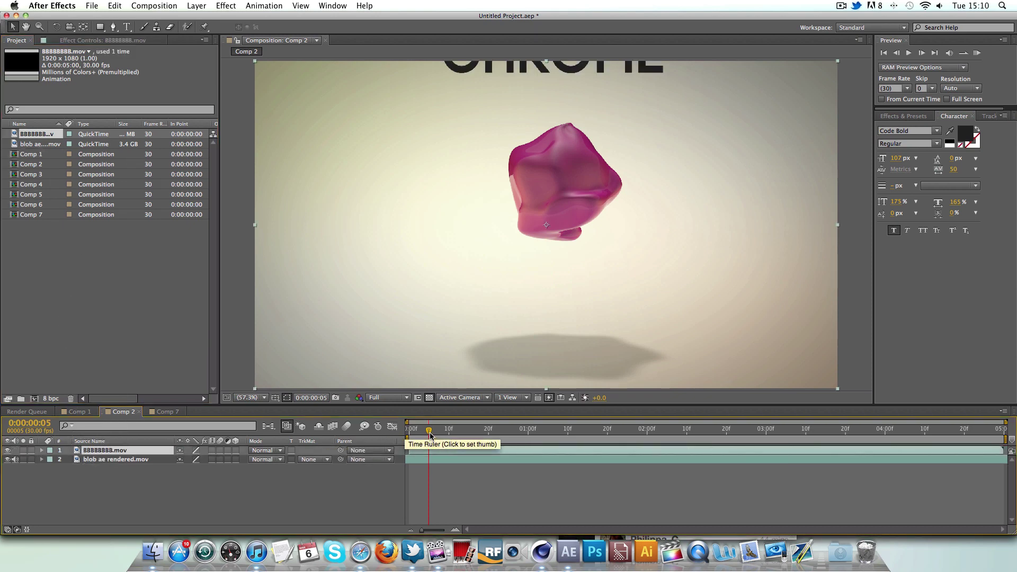
Preview Comp 2 from the first frame, stopping at 0:00:02:11 with CHROME over the blob
key("Home")
key("Page_Down")
left_click_drag(429, 429, 710, 431)
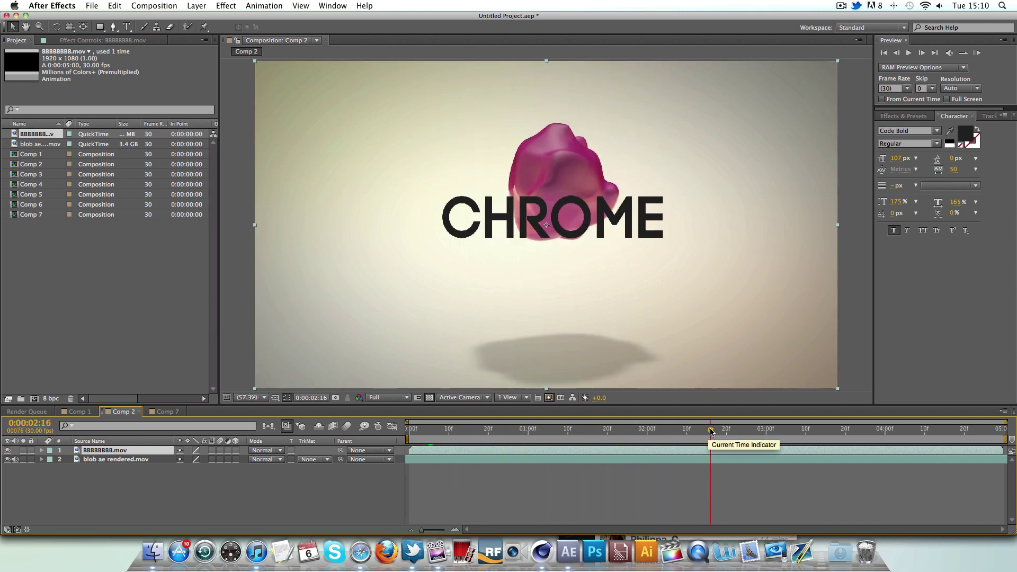
left_click_drag(713, 431, 694, 435)
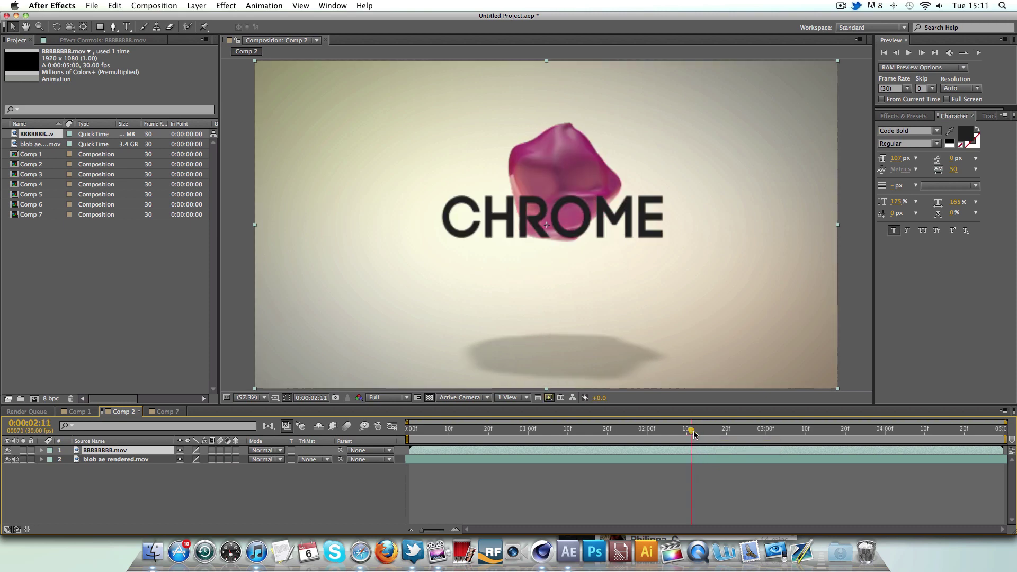